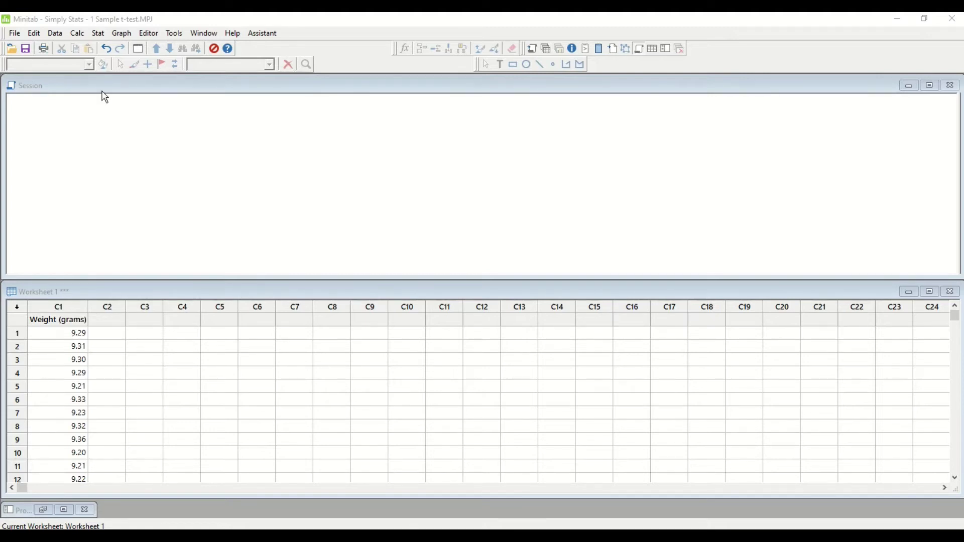
Run Minitab's 1-Sample t test on Weight (grams) against a hypothesized mean of 9.25
left_click(98, 35)
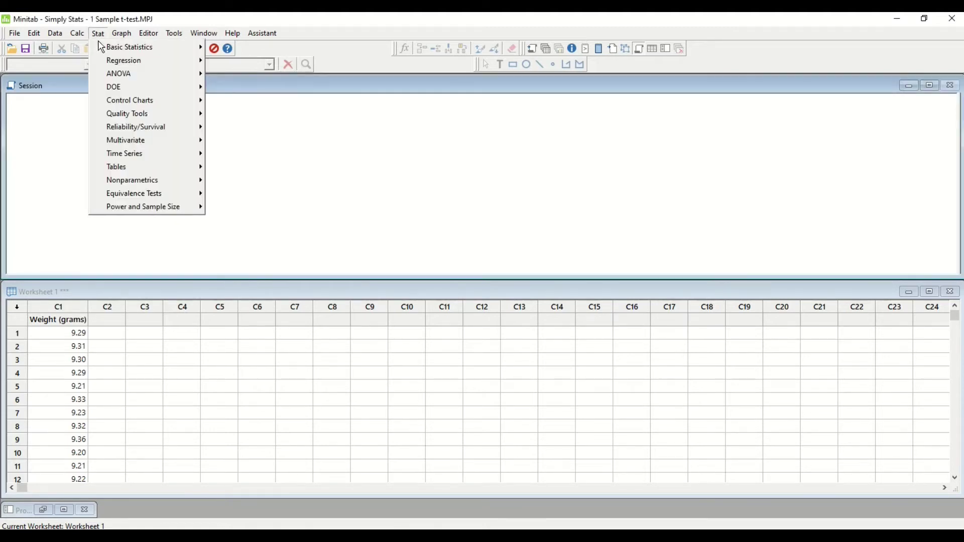
mouse_move(108, 50)
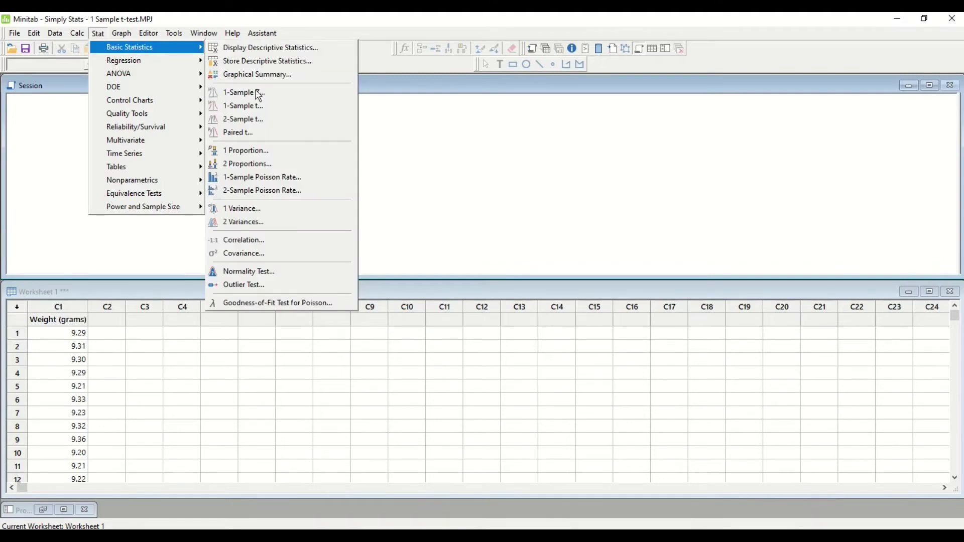
left_click(243, 108)
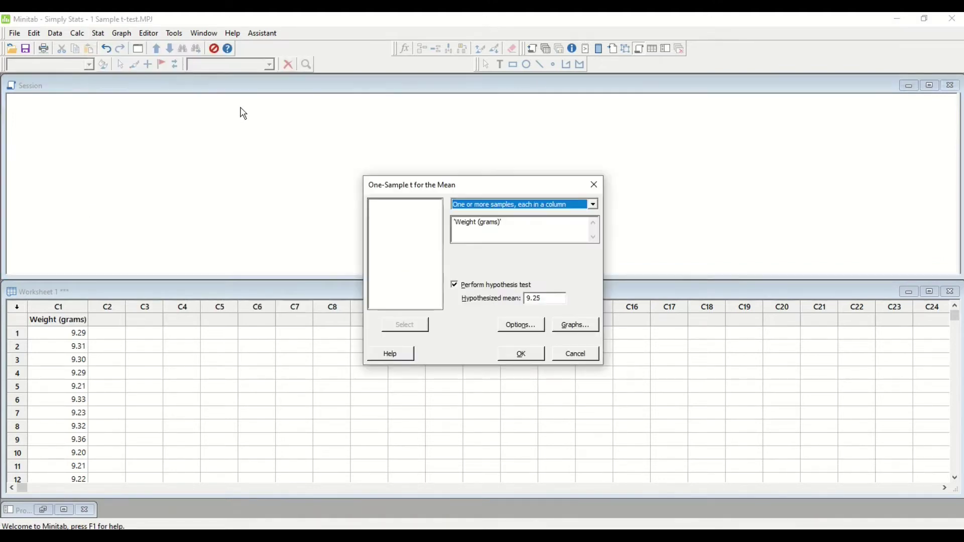
left_click(480, 223)
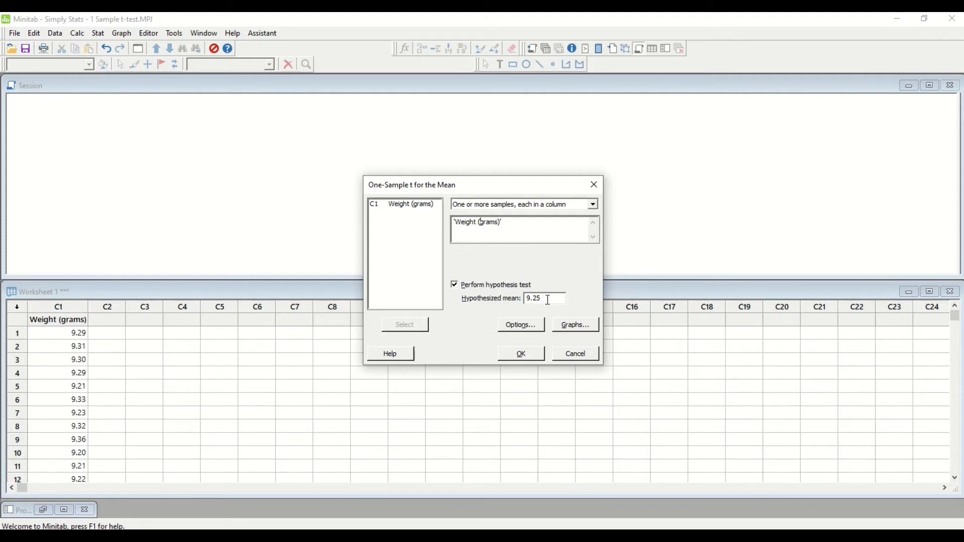
left_click(522, 354)
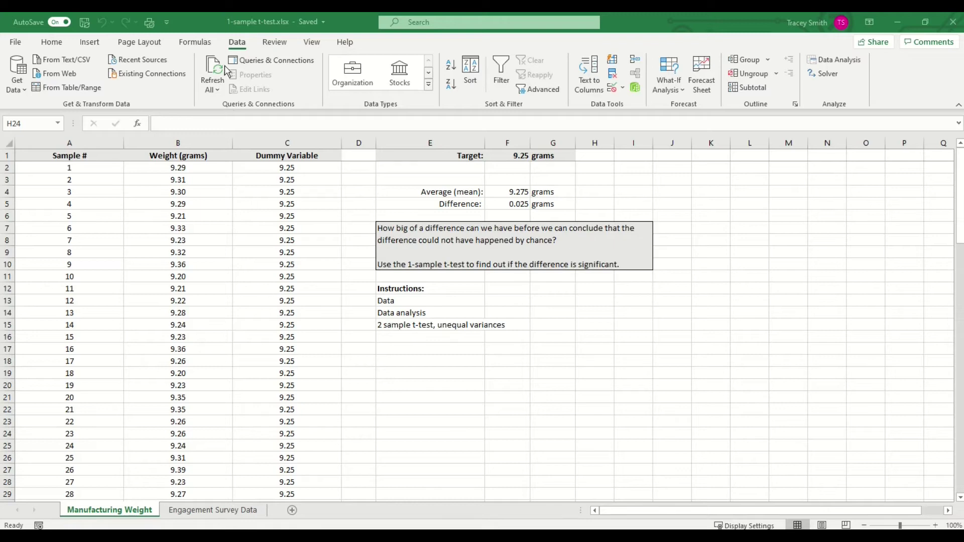
Run Excel's unequal-variance t-test of Weight (grams) vs Dummy Variable, difference 0, on a new sheet
left_click(238, 48)
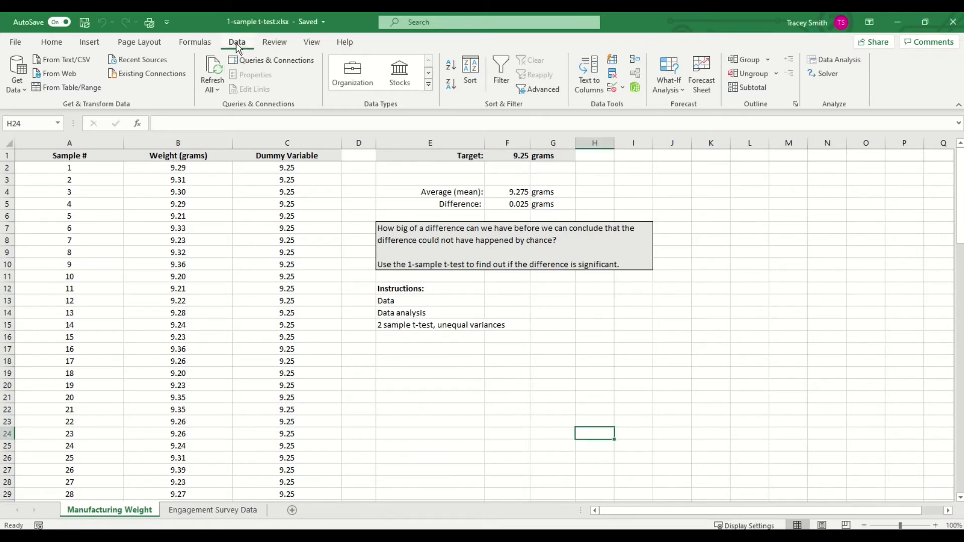
left_click(832, 60)
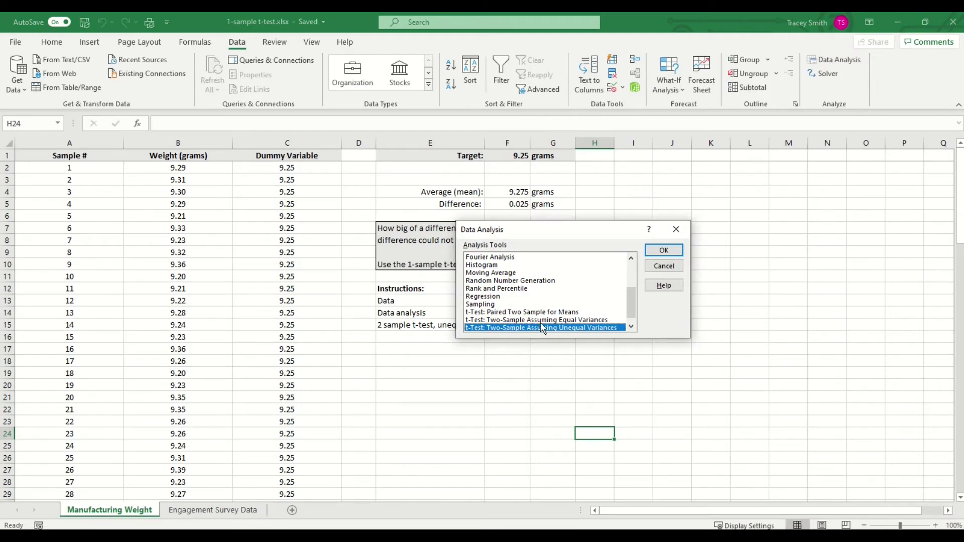
left_click(657, 250)
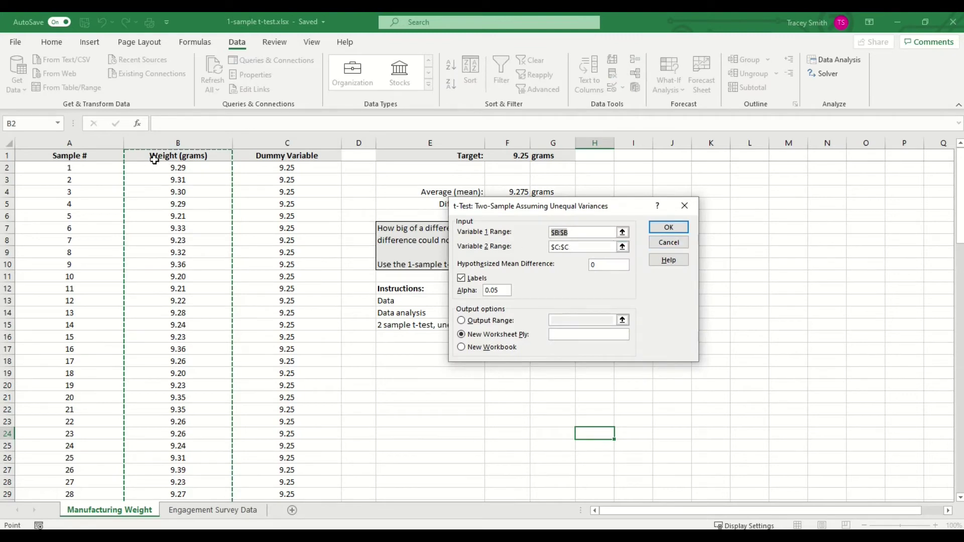
left_click(200, 147)
left_click(603, 263)
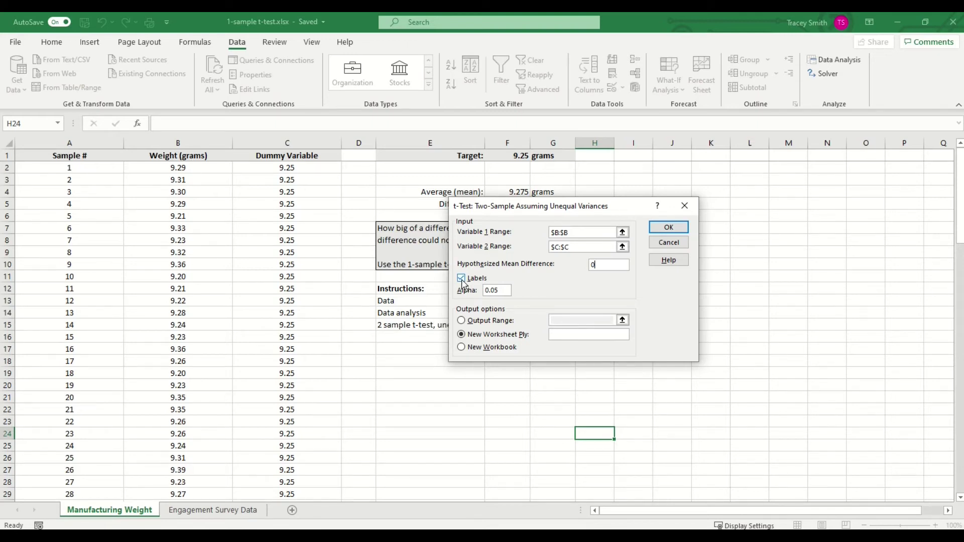
left_click(669, 229)
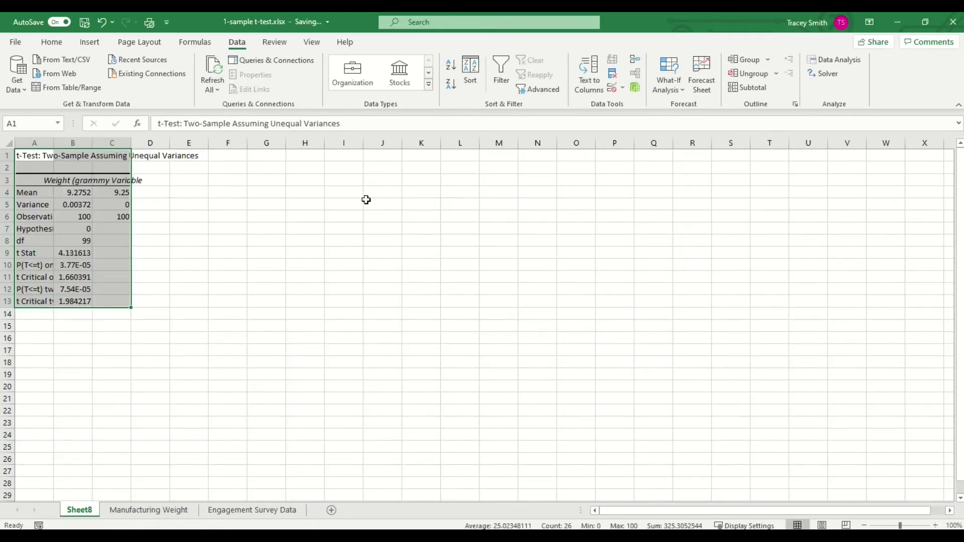
AutoFit output columns A to C, then select the one-tail p-value in B10
left_click_drag(35, 143, 113, 143)
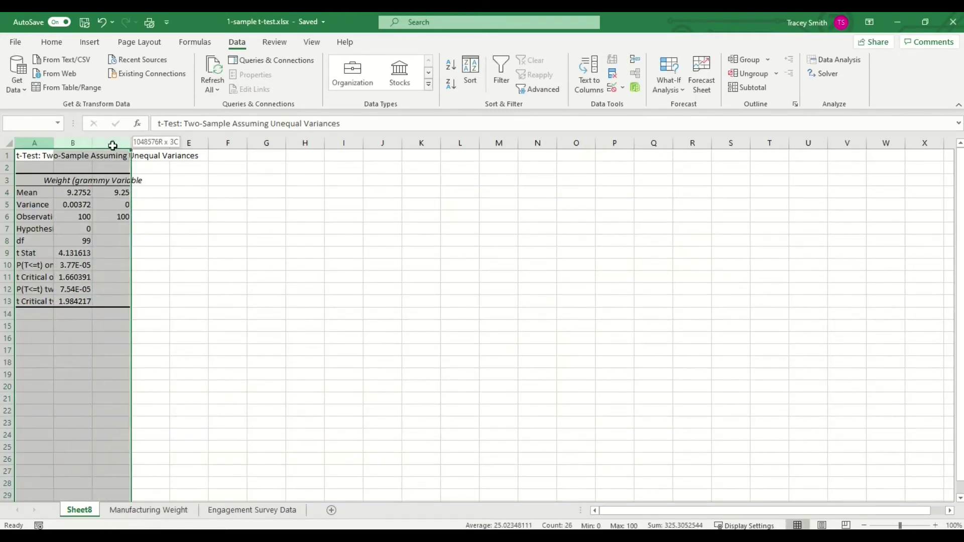
double_click(54, 143)
left_click(151, 326)
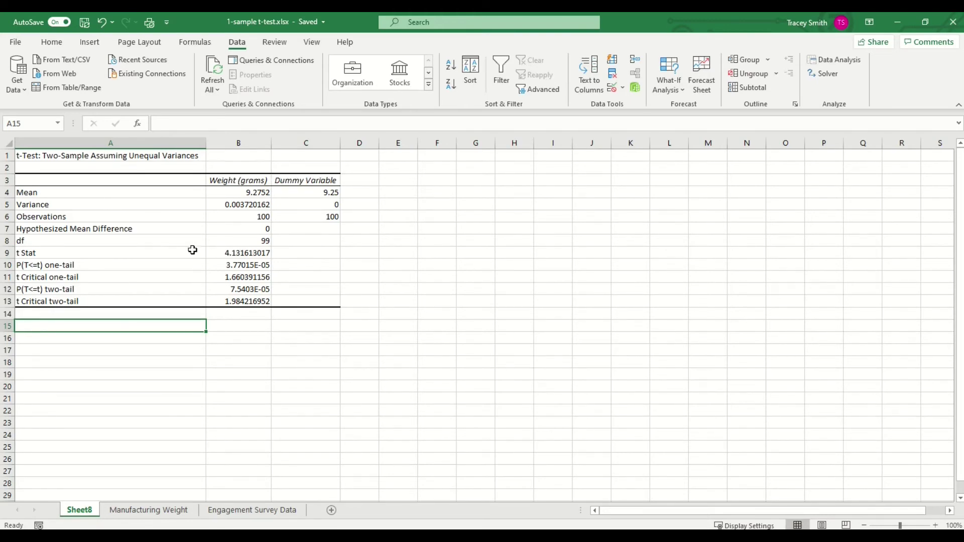
left_click(228, 264)
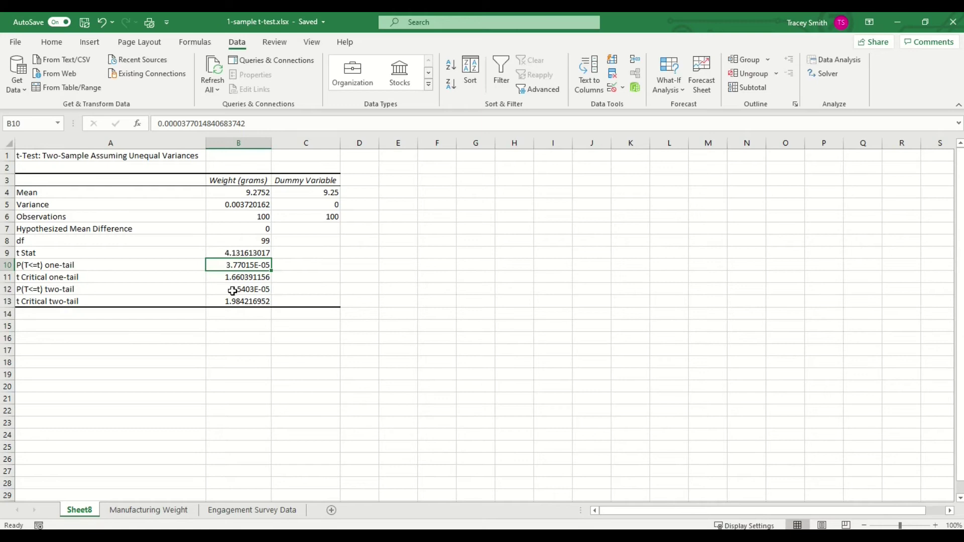
Add the two-tail p-value in B12 to the selection
left_click(232, 290, "ctrl")
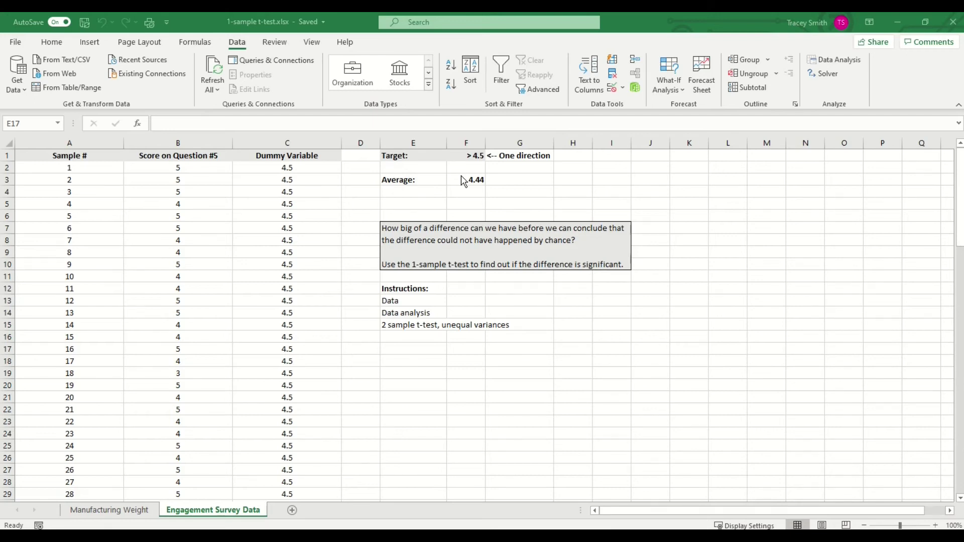
Run the unequal-variance t-test of Question #5 scores vs the 4.5 Dummy Variable on a new sheet
left_click(238, 44)
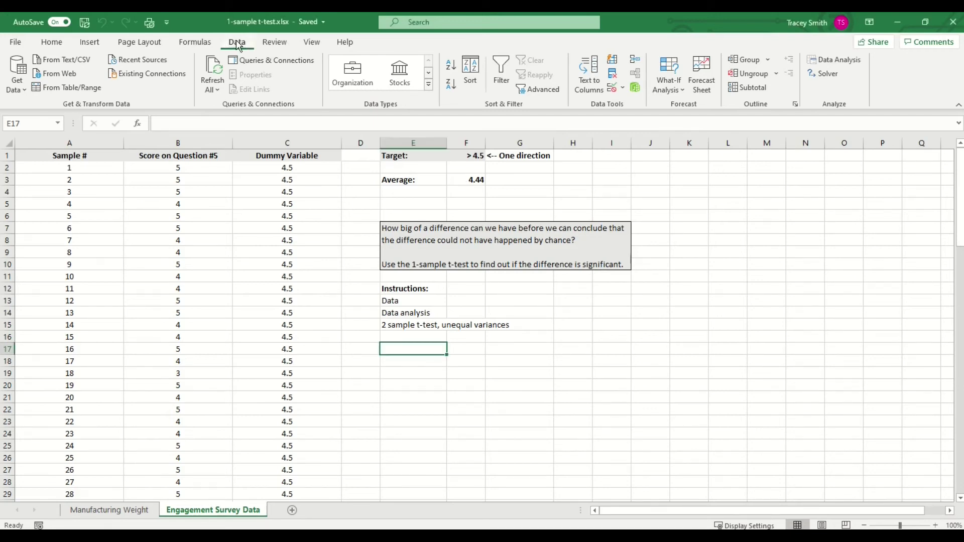
left_click(824, 62)
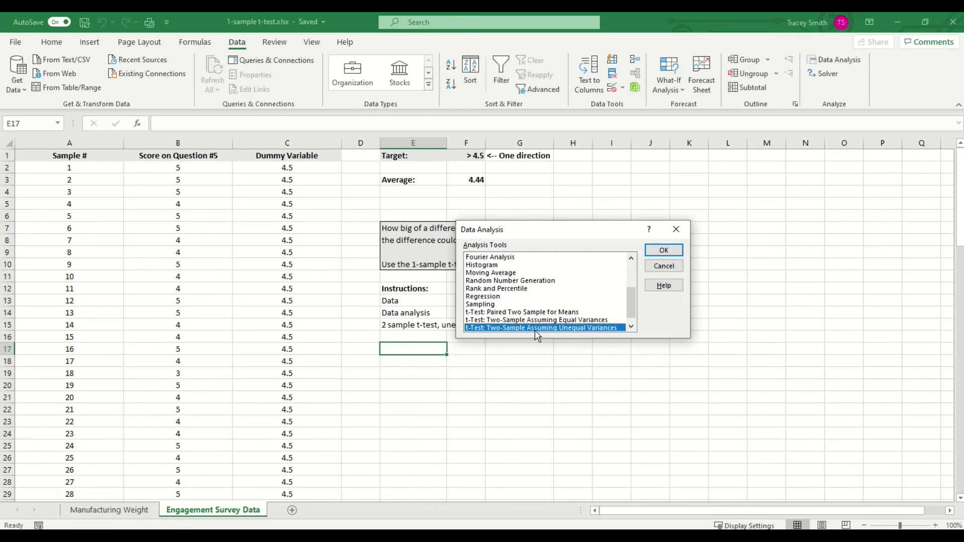
left_click(664, 251)
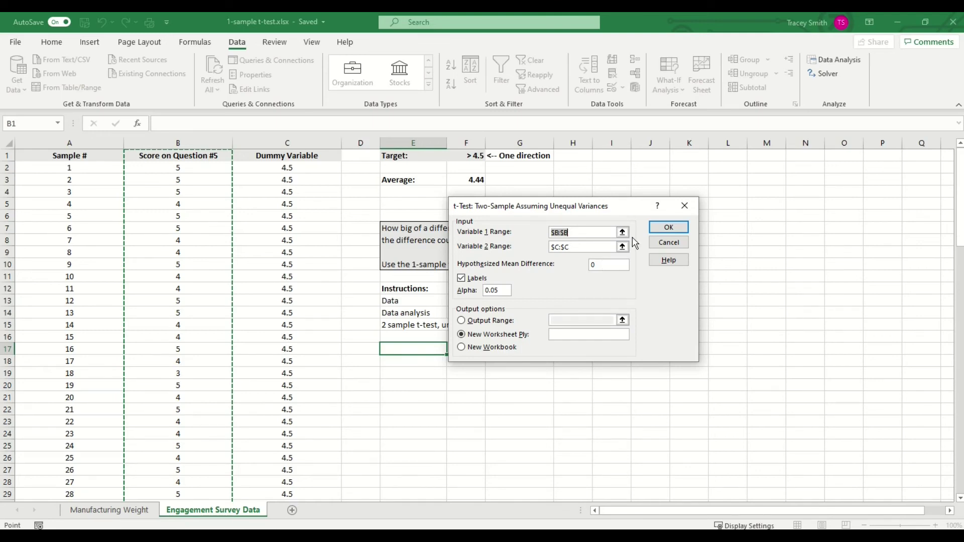
left_click(655, 228)
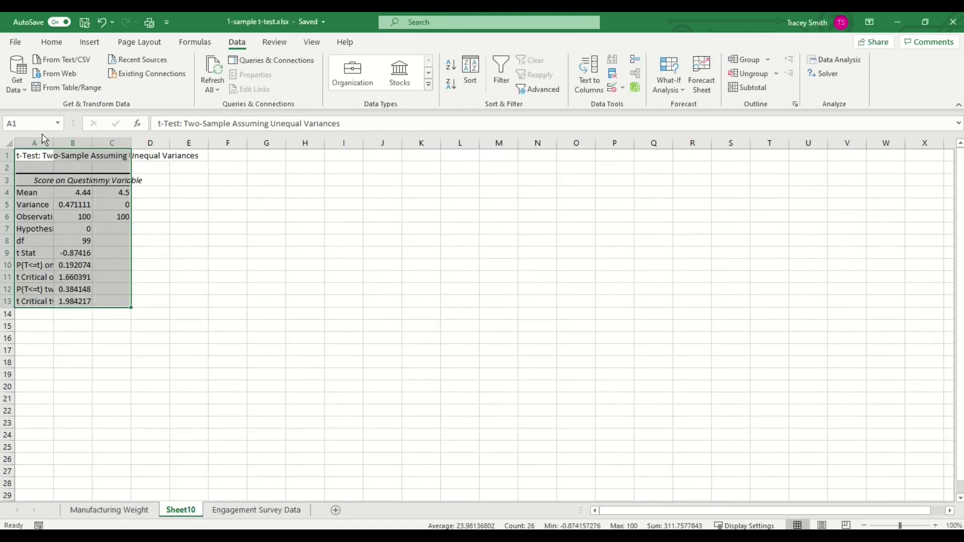
AutoFit columns A to C of the survey t-test output
left_click_drag(34, 142, 97, 141)
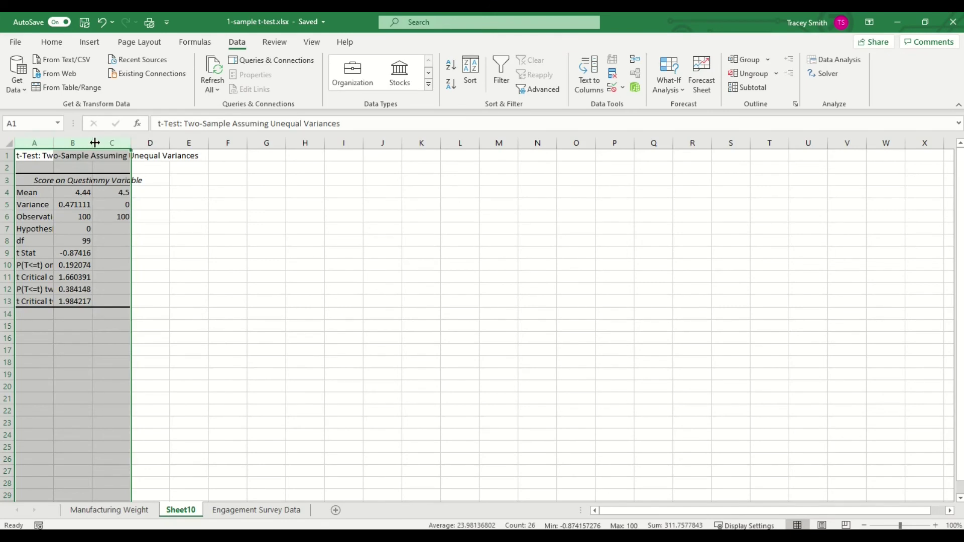
double_click(93, 143)
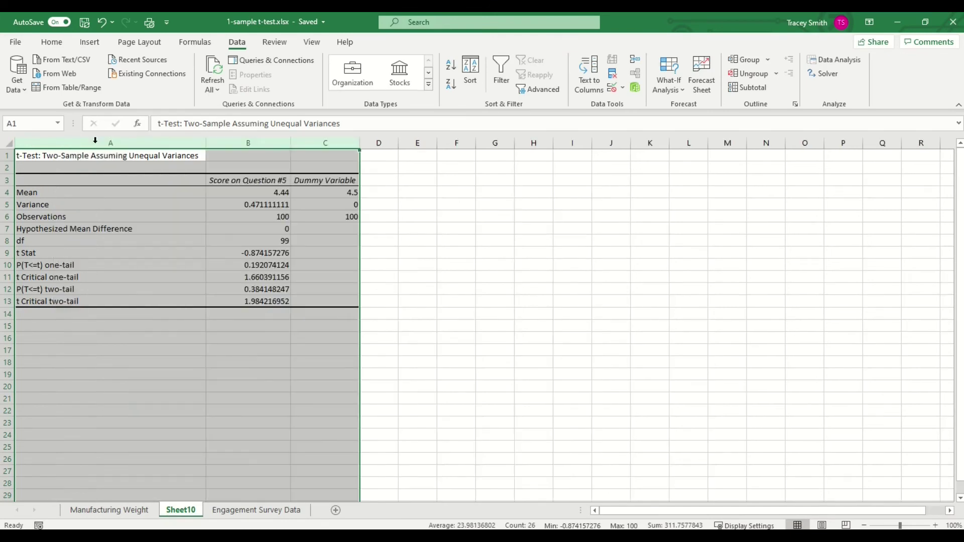
left_click(309, 325)
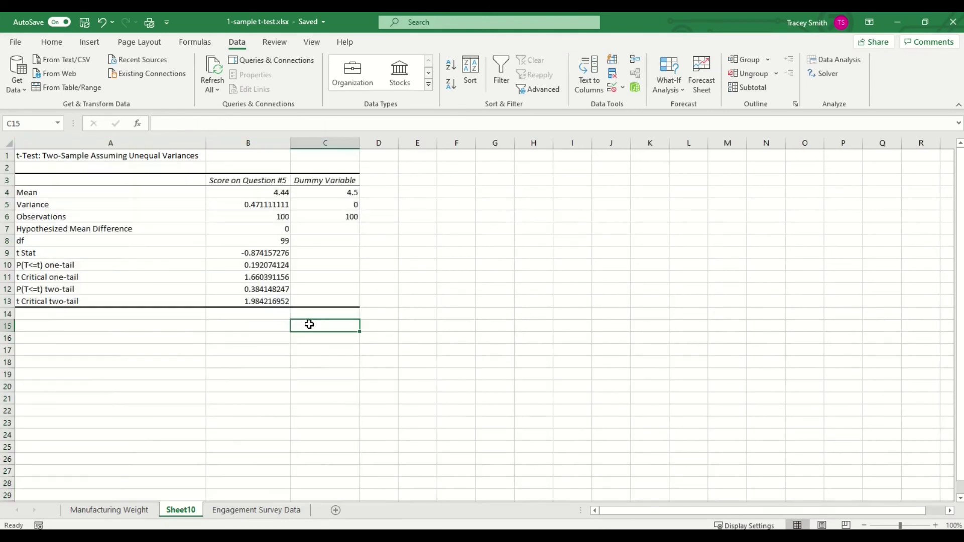
Fill the one-tail and two-tail p-value cells B10 and B12 yellow
left_click(256, 264)
left_click(257, 289, "ctrl")
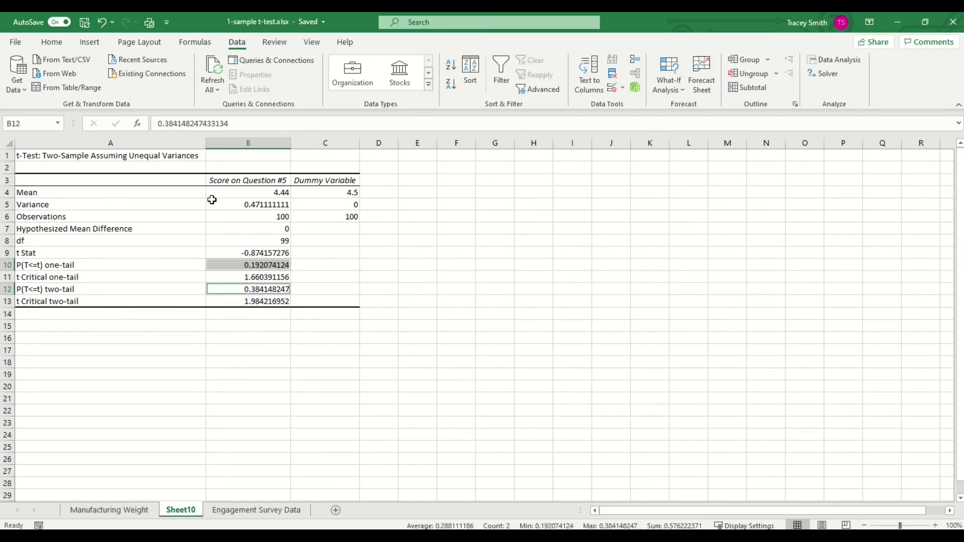
left_click(52, 42)
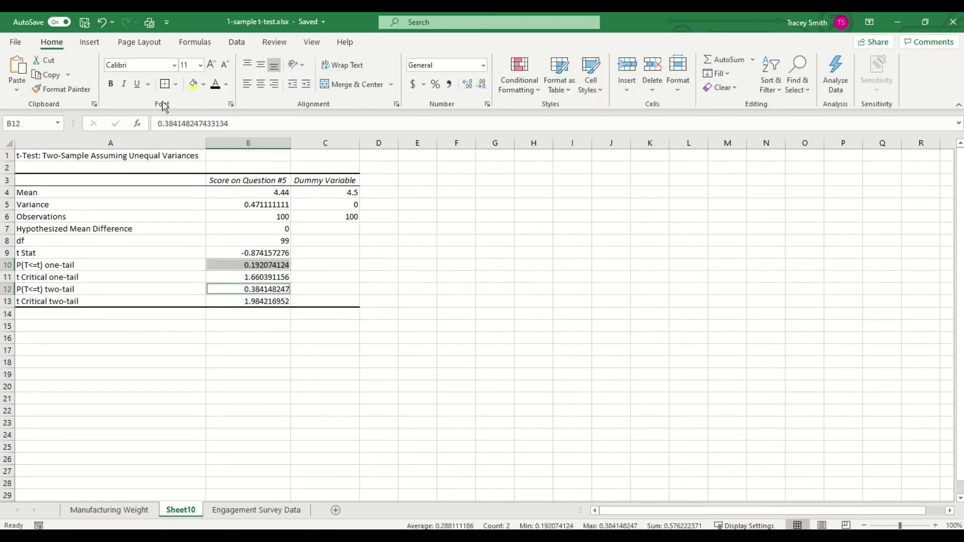
left_click(192, 83)
left_click(402, 342)
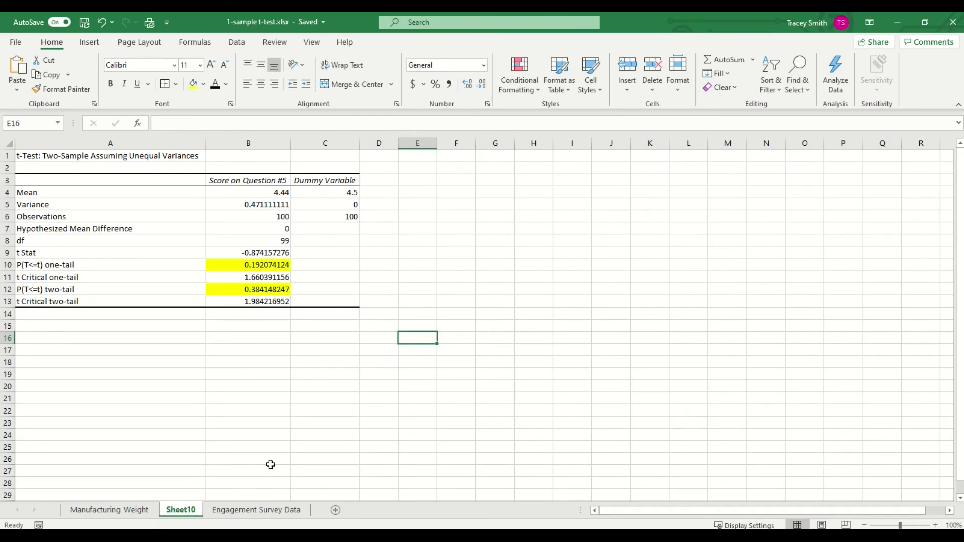
left_click(270, 510)
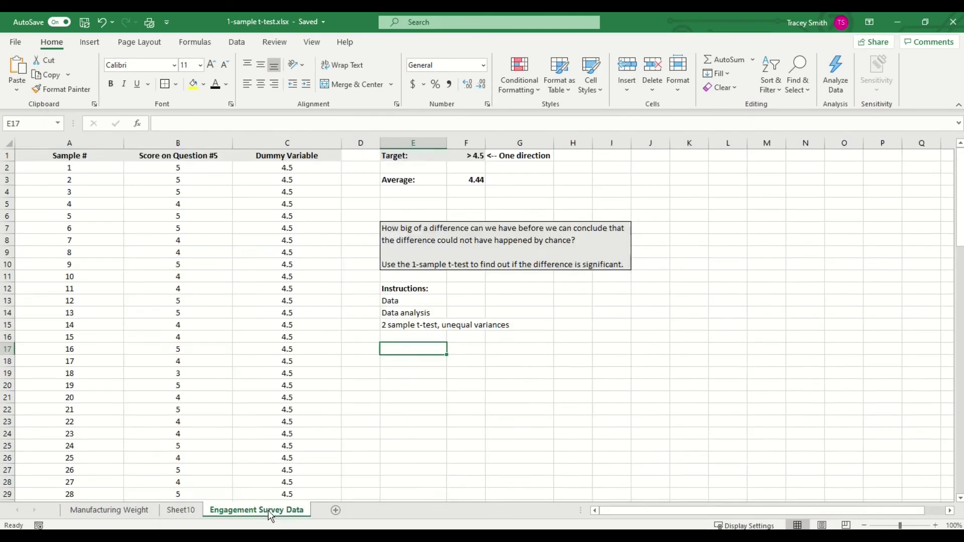
left_click(475, 155)
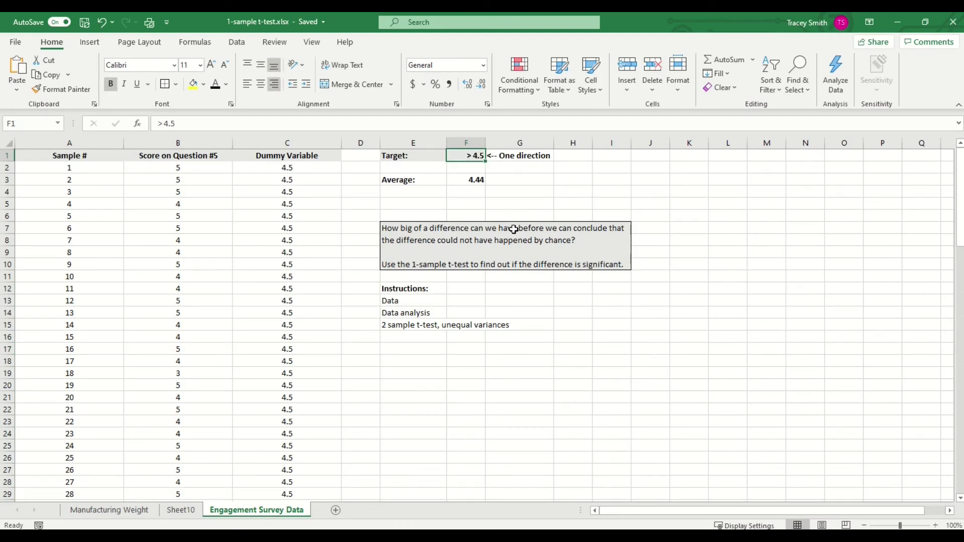
left_click(187, 510)
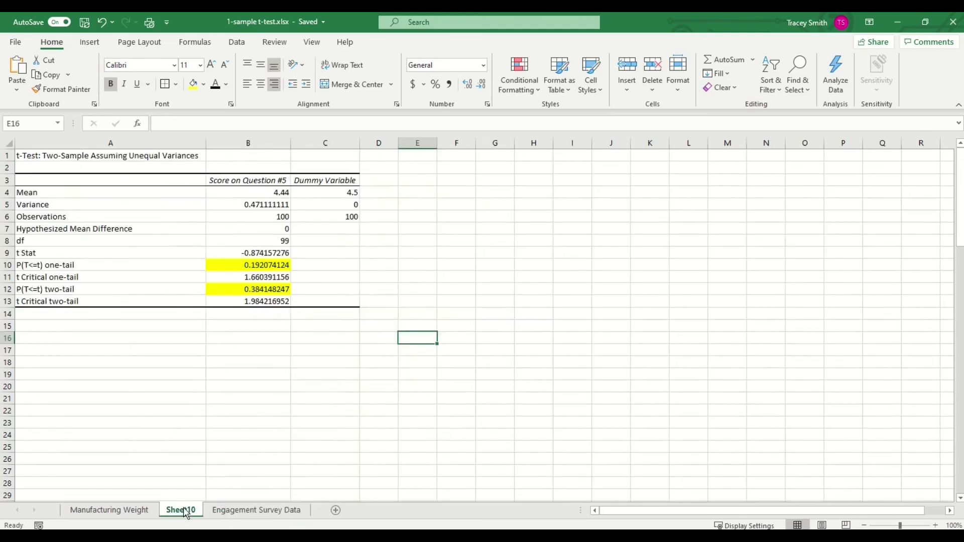
left_click(89, 263)
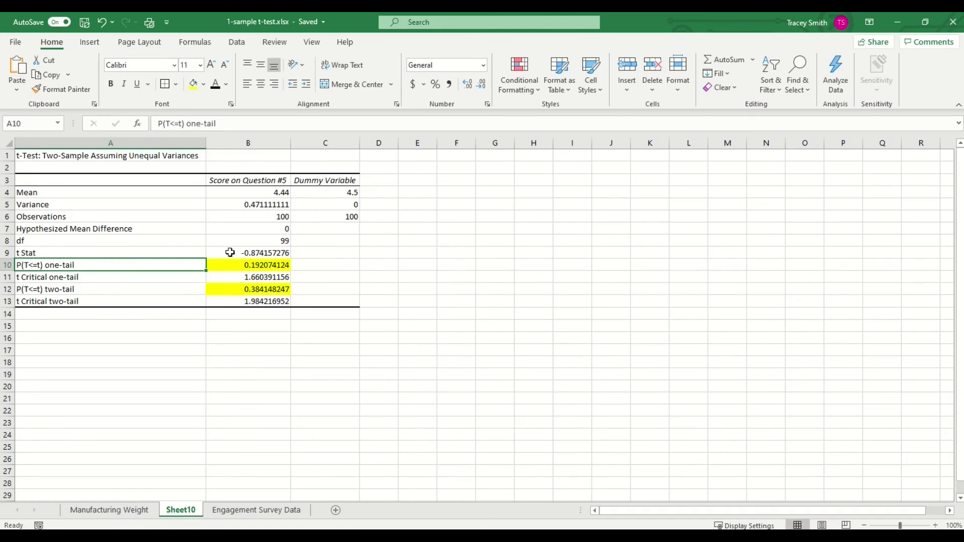
left_click(272, 266)
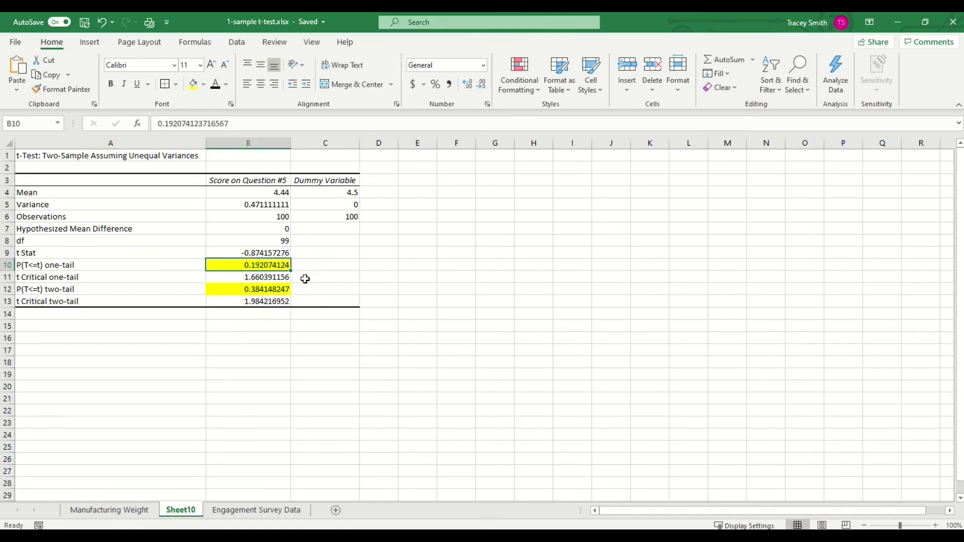
left_click(278, 288)
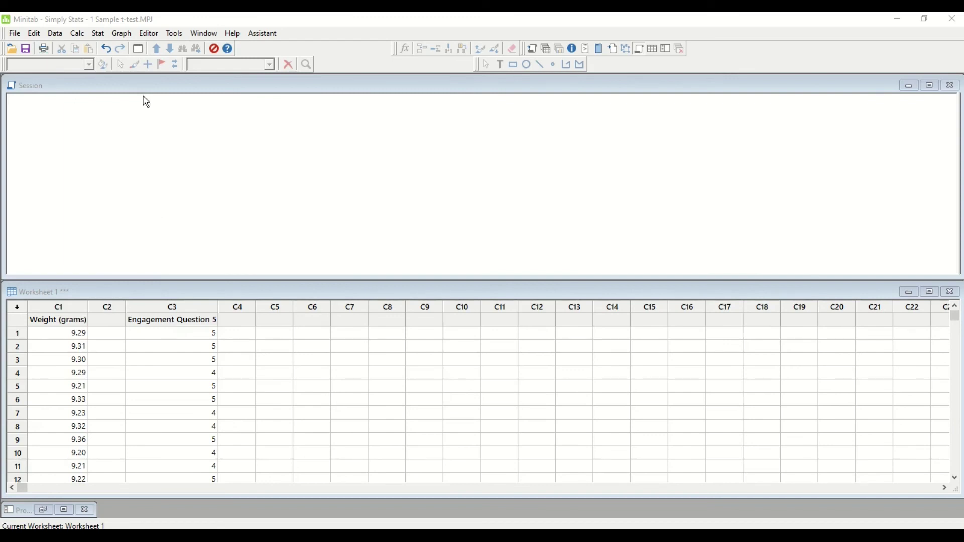
Open 1-Sample t for Engagement Question 5 and change the hypothesized mean from 4.44 to 4.5
left_click(96, 38)
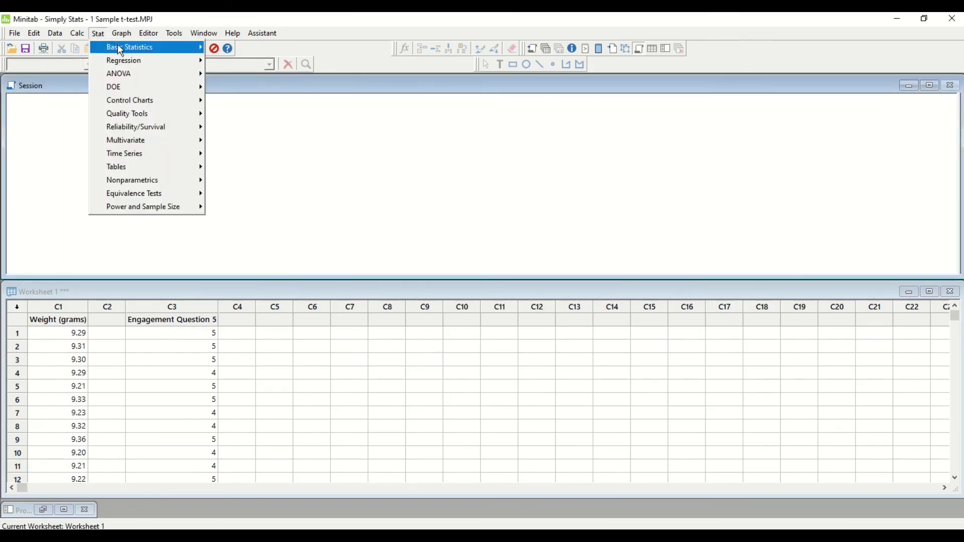
mouse_move(118, 44)
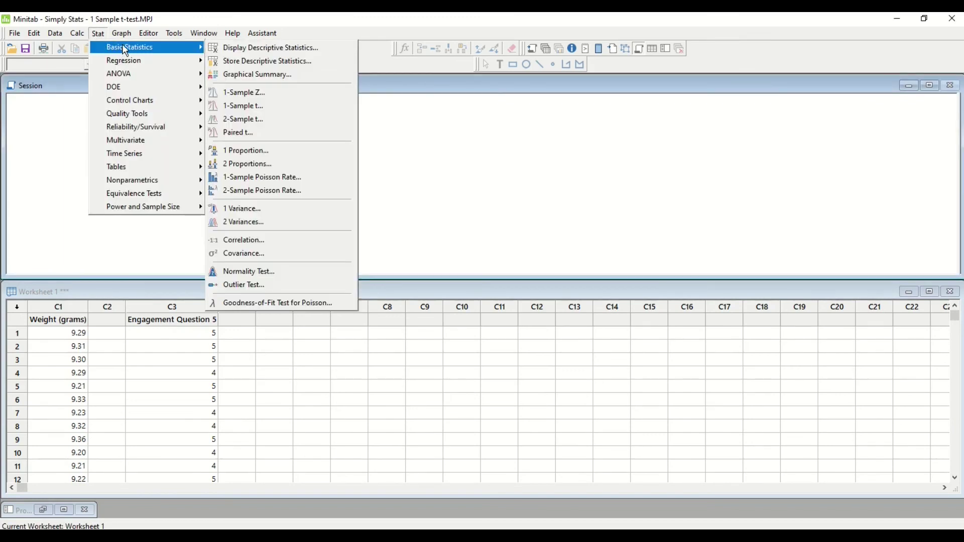
left_click(246, 106)
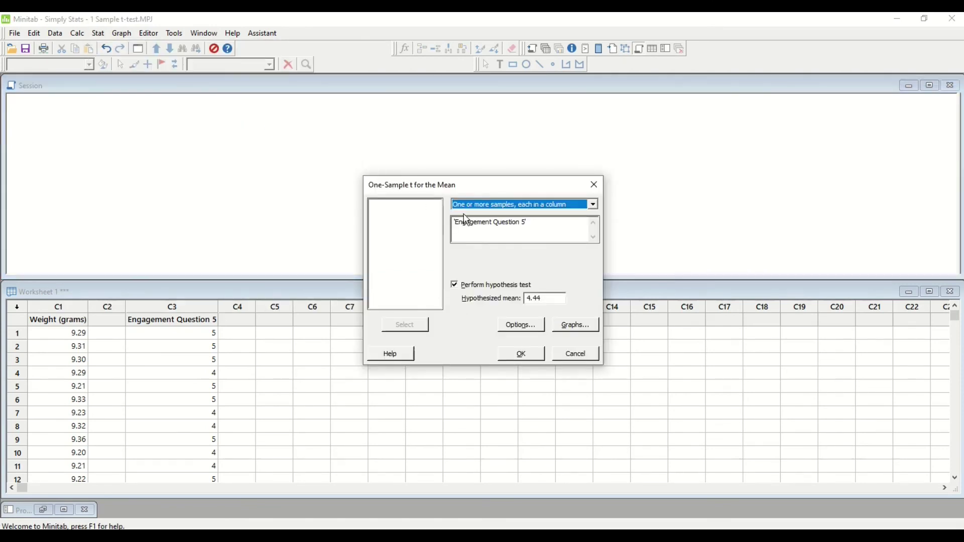
left_click(532, 224)
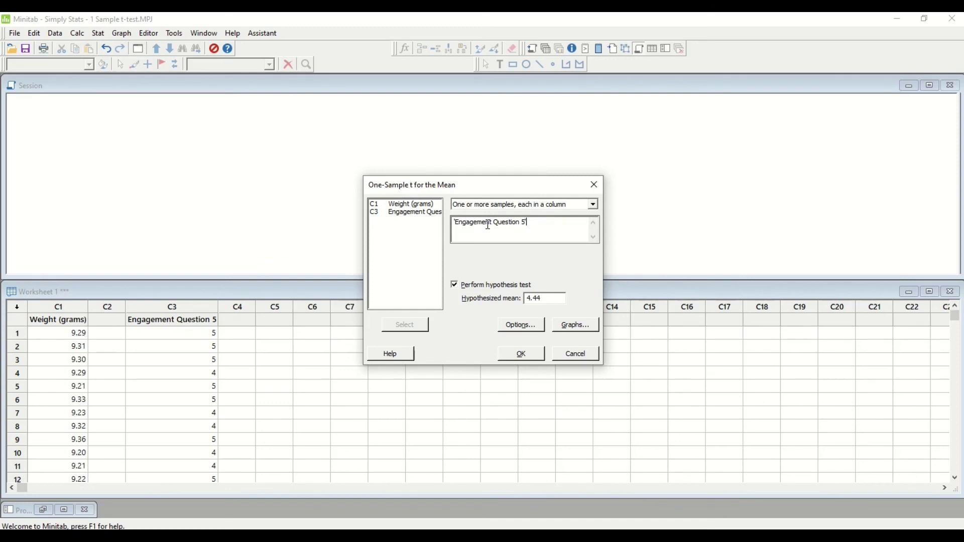
double_click(542, 299)
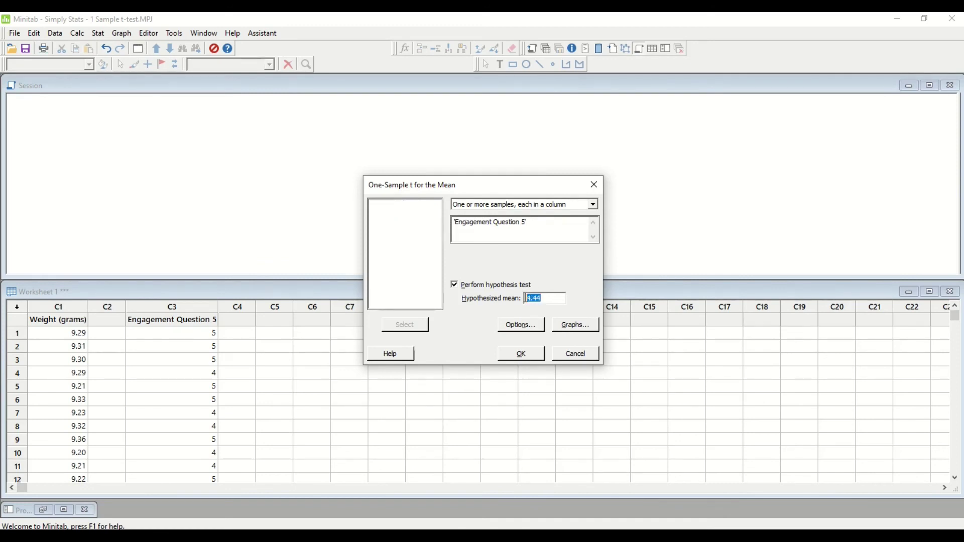
type("4.5")
Run the test to get T-Value -0.87 and P-Value 0.384 against μ = 4.5
left_click(520, 357)
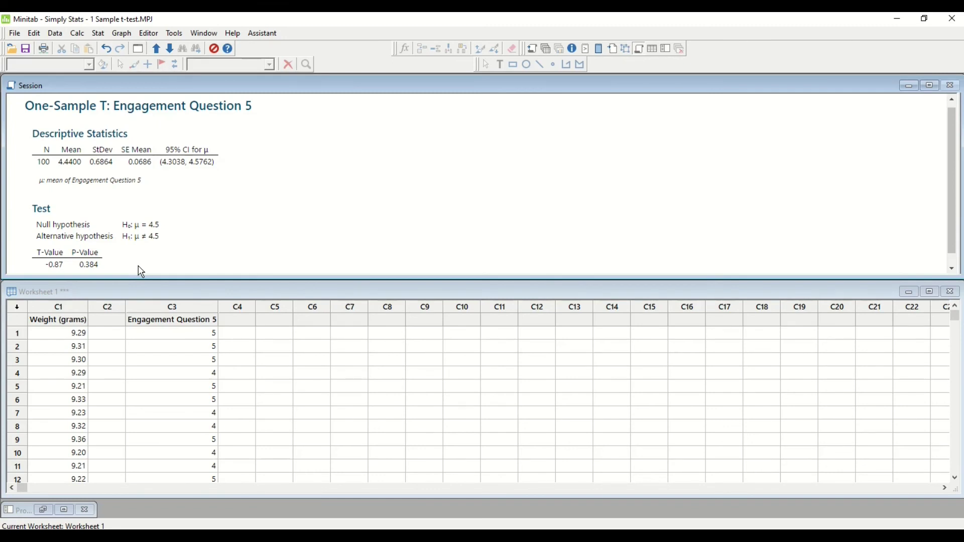
mouse_move(127, 213)
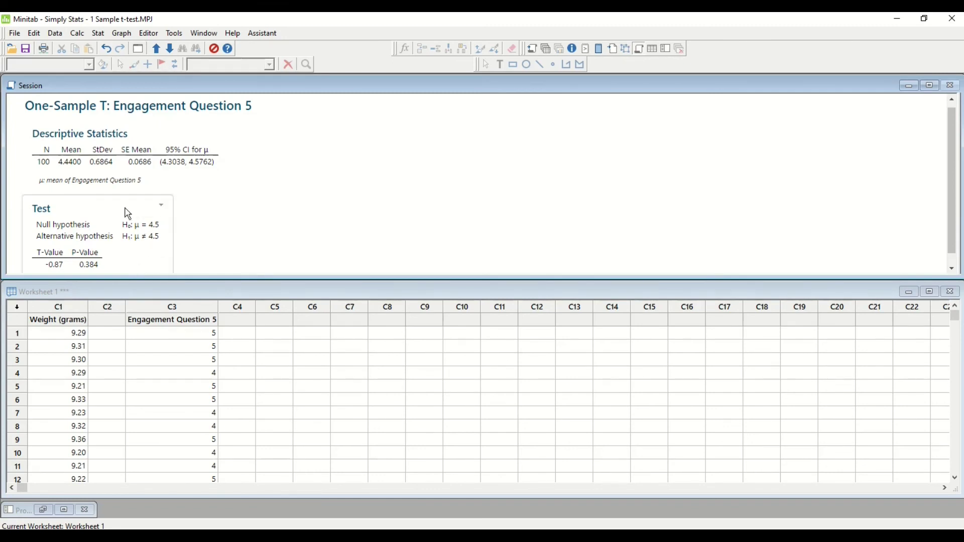